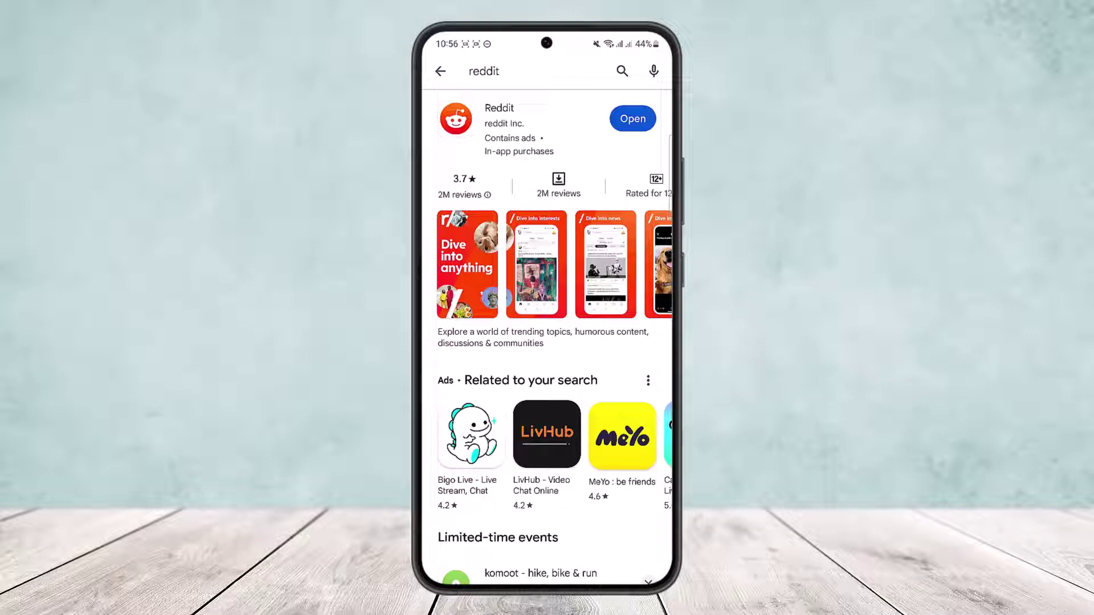
# Step: Launch Reddit from the Play Store to reach its Settings with NSFW content shown
pyautogui.click(632, 119)
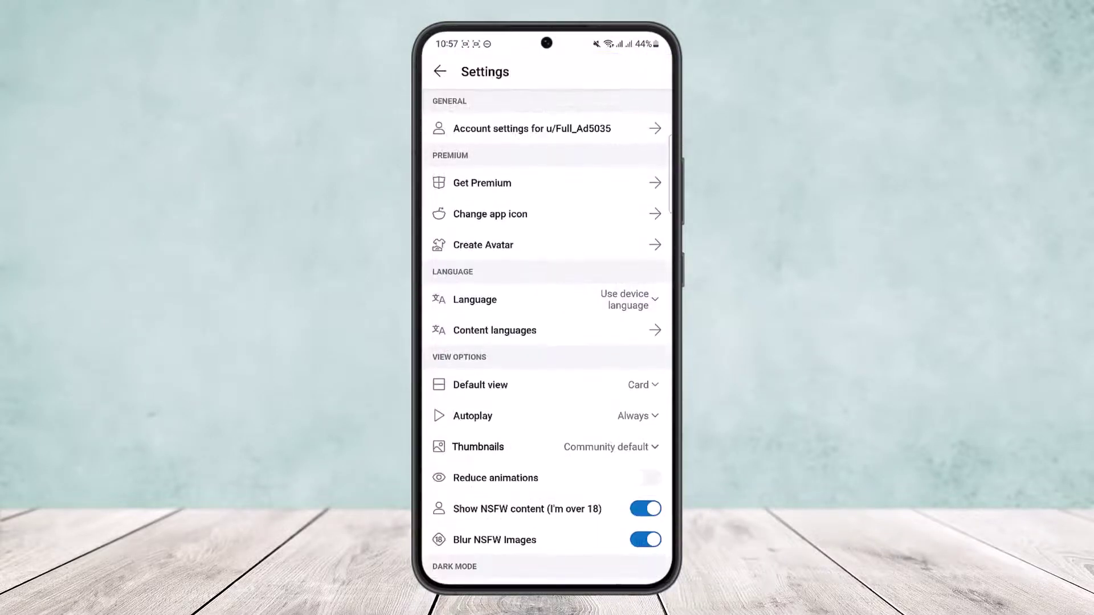
pyautogui.scroll(-3, 548, 337)
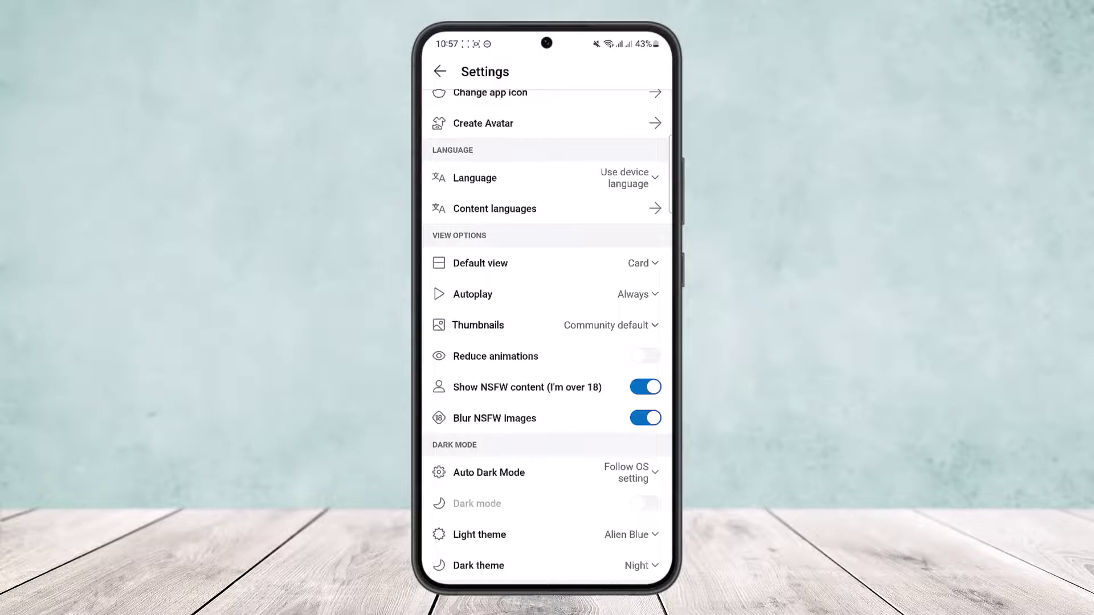
pyautogui.click(646, 388)
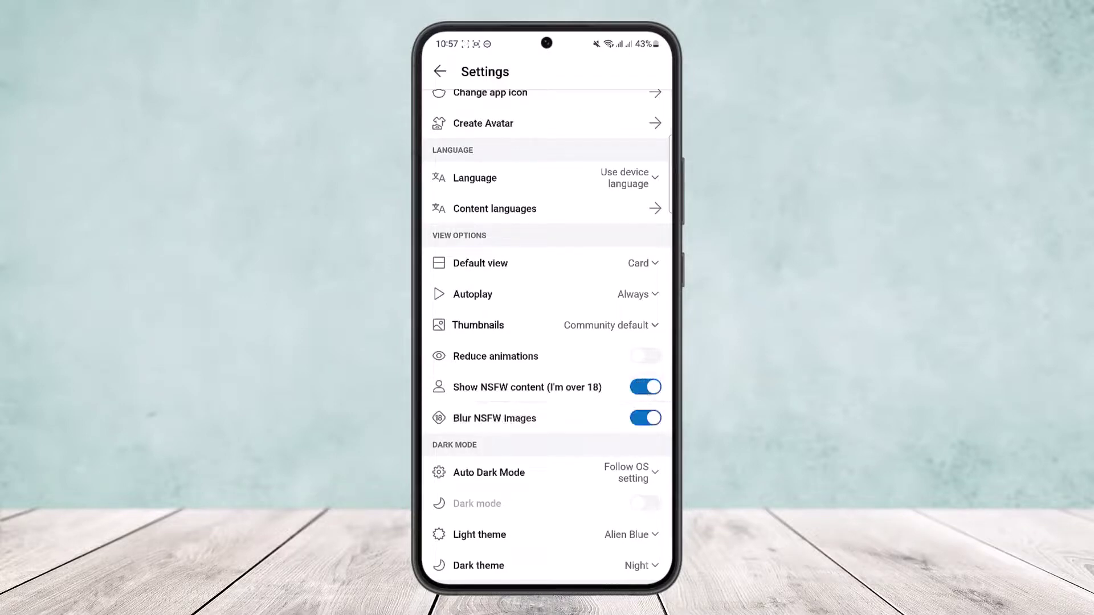